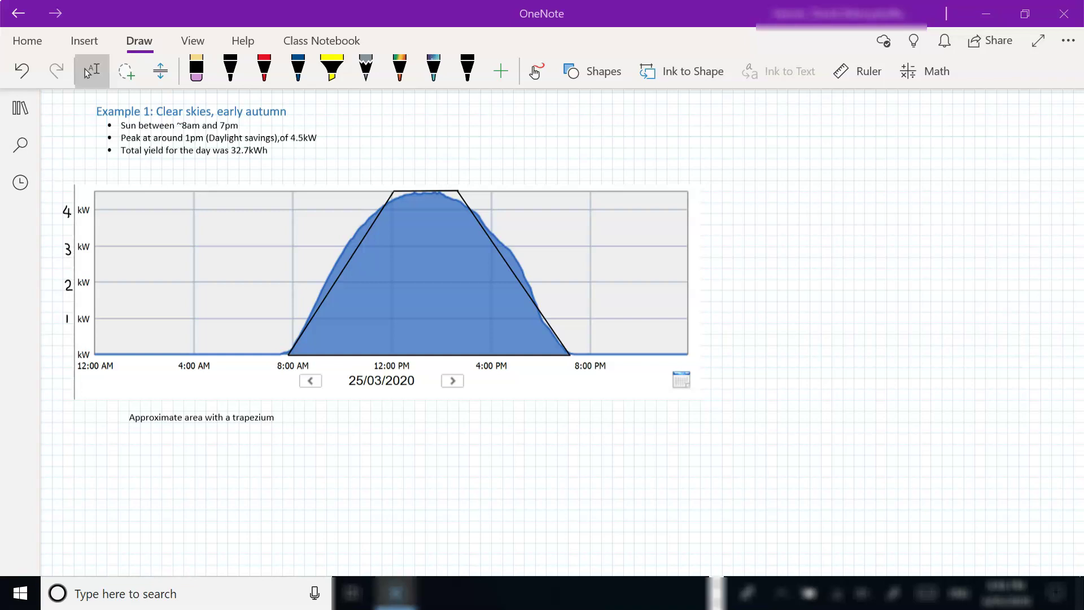
# Step: Scroll the page right and back left to view the 25/03/2020 solar graph
pyautogui.hscroll(1, 395, 282)
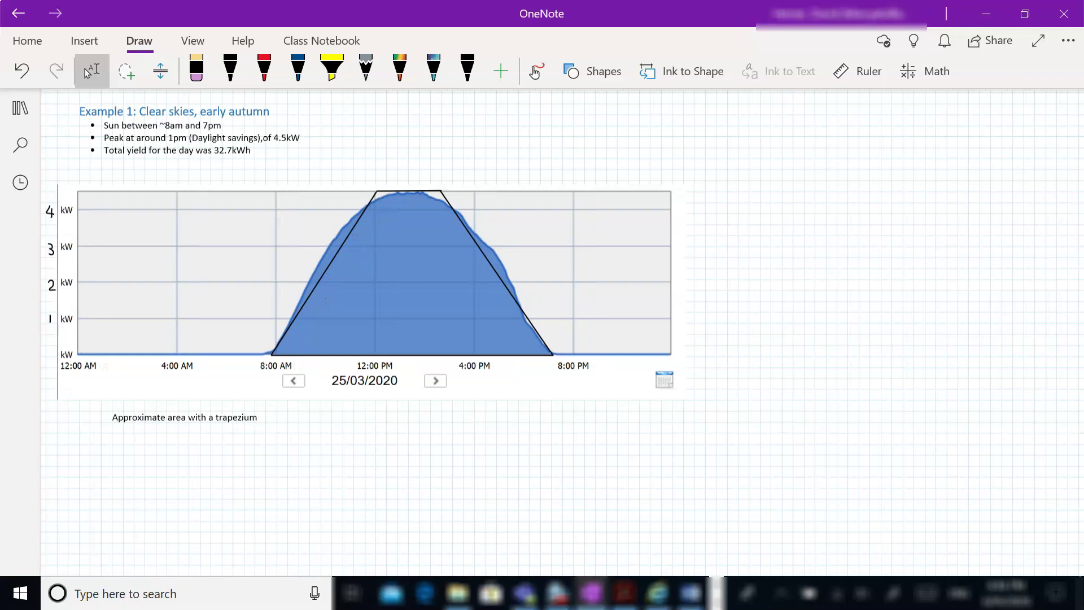
pyautogui.hscroll(-1, 87, 73)
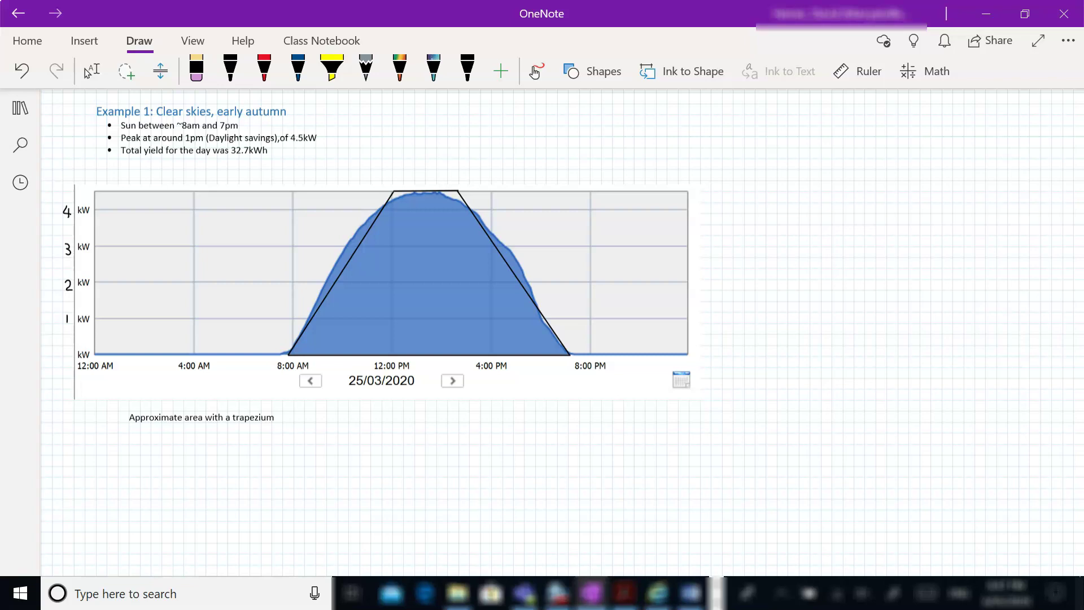
# Step: In red ink, bracket the trapezium's base and label it '11 hours'
pyautogui.click(264, 69)
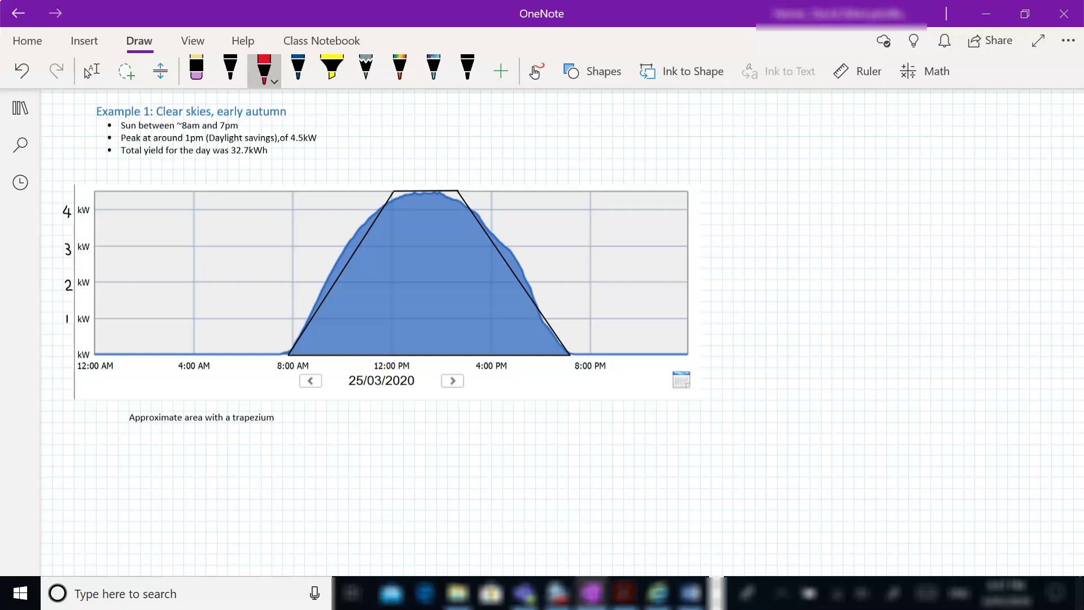
pyautogui.moveTo(286, 384)
pyautogui.mouseDown()
pyautogui.moveTo(287, 397)
pyautogui.moveTo(572, 386)
pyautogui.moveTo(573, 397)
pyautogui.mouseUp()
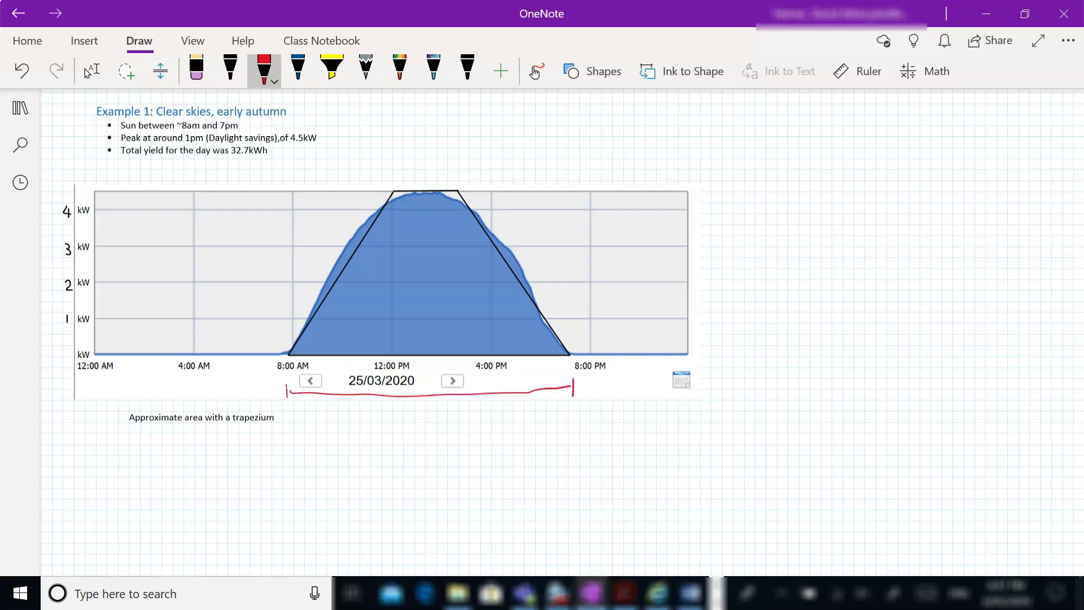
pyautogui.moveTo(418, 402); pyautogui.dragTo(415, 422)
pyautogui.moveTo(424, 402)
pyautogui.mouseDown()
pyautogui.moveTo(422, 419)
pyautogui.moveTo(458, 412)
pyautogui.mouseUp()
pyautogui.moveTo(465, 410); pyautogui.dragTo(473, 419)
pyautogui.moveTo(476, 420); pyautogui.dragTo(482, 411)
# Step: Bracket the trapezium's top as '3hrs' and add a height arrow labelled '4.5'
pyautogui.moveTo(490, 406); pyautogui.dragTo(485, 422)
pyautogui.moveTo(390, 175)
pyautogui.mouseDown()
pyautogui.moveTo(391, 188)
pyautogui.moveTo(460, 172)
pyautogui.moveTo(461, 183)
pyautogui.mouseUp()
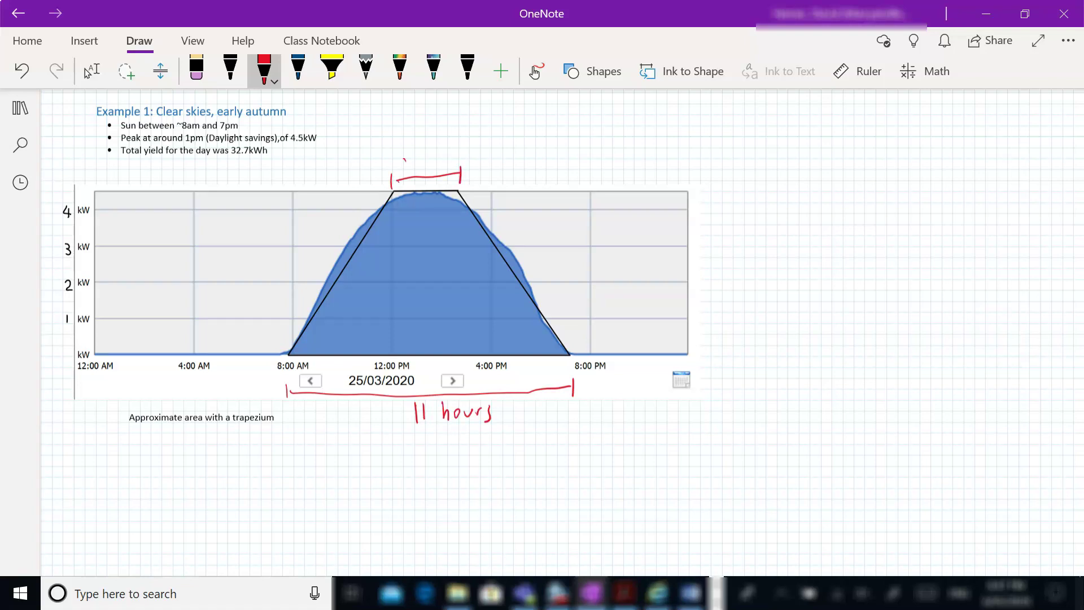
pyautogui.moveTo(403, 158); pyautogui.dragTo(406, 169)
pyautogui.moveTo(415, 157); pyautogui.dragTo(443, 167)
pyautogui.moveTo(592, 350)
pyautogui.mouseDown()
pyautogui.moveTo(591, 191)
pyautogui.moveTo(594, 353)
pyautogui.mouseUp()
pyautogui.moveTo(621, 244); pyautogui.dragTo(630, 259)
pyautogui.moveTo(626, 246)
pyautogui.mouseDown()
pyautogui.moveTo(625, 267)
pyautogui.moveTo(635, 260)
pyautogui.mouseUp()
pyautogui.moveTo(653, 241); pyautogui.dragTo(641, 264)
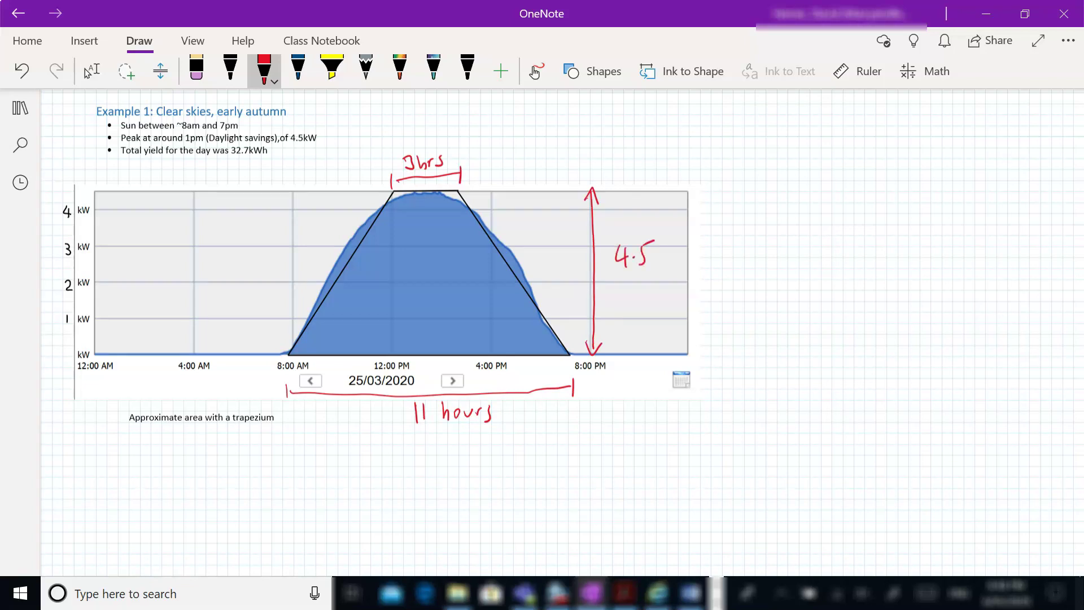
# Step: Handwrite 'Area = ½(3+11) x' below the graph caption
pyautogui.scroll(1, 541, 282)
pyautogui.moveTo(107, 478)
pyautogui.mouseDown()
pyautogui.moveTo(113, 459)
pyautogui.moveTo(118, 477)
pyautogui.moveTo(138, 469)
pyautogui.moveTo(151, 479)
pyautogui.mouseUp()
pyautogui.moveTo(174, 470); pyautogui.dragTo(192, 469)
pyautogui.moveTo(228, 463); pyautogui.dragTo(232, 475)
pyautogui.moveTo(224, 485); pyautogui.dragTo(260, 482)
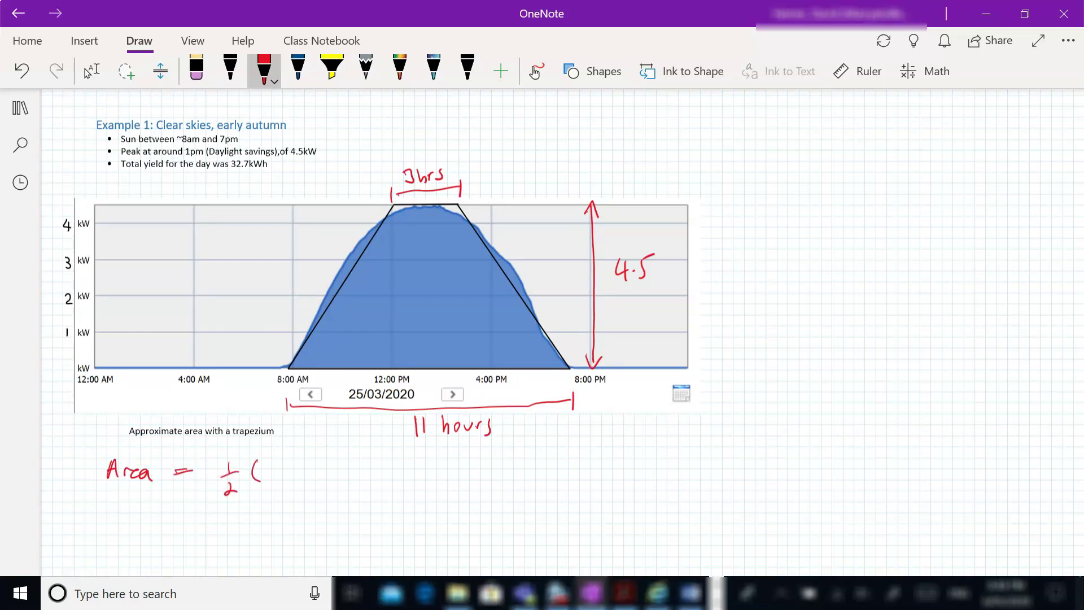
pyautogui.moveTo(262, 460)
pyautogui.mouseDown()
pyautogui.moveTo(268, 478)
pyautogui.moveTo(289, 478)
pyautogui.mouseUp()
pyautogui.moveTo(283, 470); pyautogui.dragTo(304, 476)
pyautogui.moveTo(310, 460); pyautogui.dragTo(310, 476)
pyautogui.moveTo(319, 454); pyautogui.dragTo(321, 483)
pyautogui.moveTo(343, 466); pyautogui.dragTo(351, 477)
pyautogui.moveTo(351, 466)
pyautogui.mouseDown()
pyautogui.moveTo(343, 478)
pyautogui.moveTo(382, 468)
pyautogui.moveTo(378, 478)
pyautogui.mouseUp()
# Step: Finish with '4.5 = 31.5 kWh' and add a 'percentage error' heading beside it
pyautogui.moveTo(388, 465); pyautogui.dragTo(388, 468)
pyautogui.moveTo(397, 459)
pyautogui.mouseDown()
pyautogui.moveTo(400, 469)
pyautogui.moveTo(456, 462)
pyautogui.moveTo(484, 481)
pyautogui.mouseUp()
pyautogui.moveTo(504, 456); pyautogui.dragTo(504, 480)
pyautogui.moveTo(515, 469); pyautogui.dragTo(516, 470)
pyautogui.moveTo(534, 456); pyautogui.dragTo(524, 477)
pyautogui.moveTo(560, 460); pyautogui.dragTo(558, 483)
pyautogui.moveTo(568, 463)
pyautogui.mouseDown()
pyautogui.moveTo(569, 481)
pyautogui.moveTo(596, 462)
pyautogui.moveTo(612, 481)
pyautogui.mouseUp()
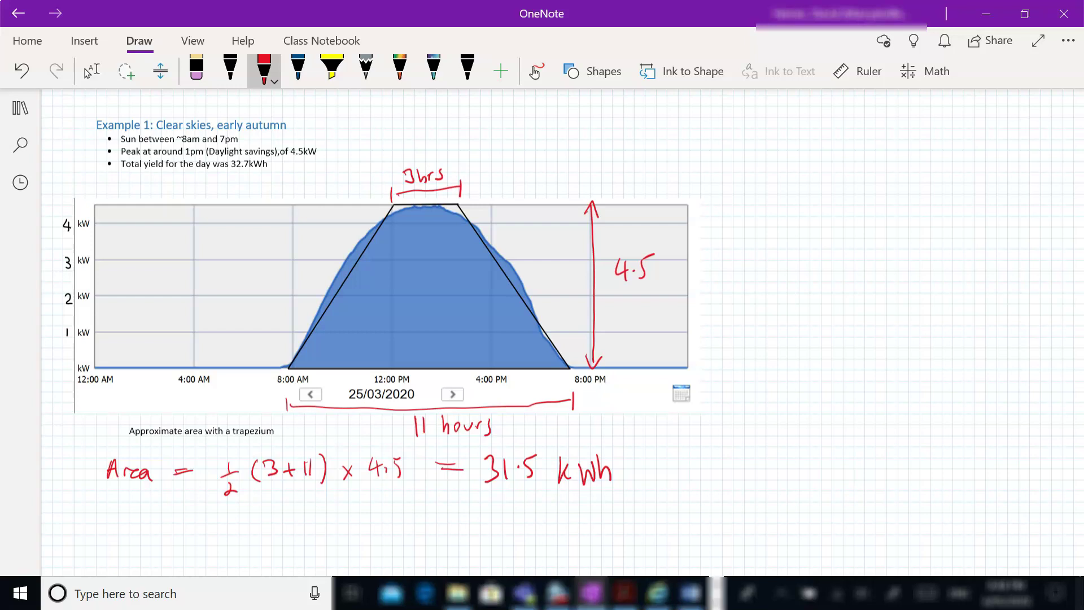
pyautogui.moveTo(700, 477)
pyautogui.mouseDown()
pyautogui.moveTo(713, 452)
pyautogui.moveTo(734, 447)
pyautogui.moveTo(889, 436)
pyautogui.mouseUp()
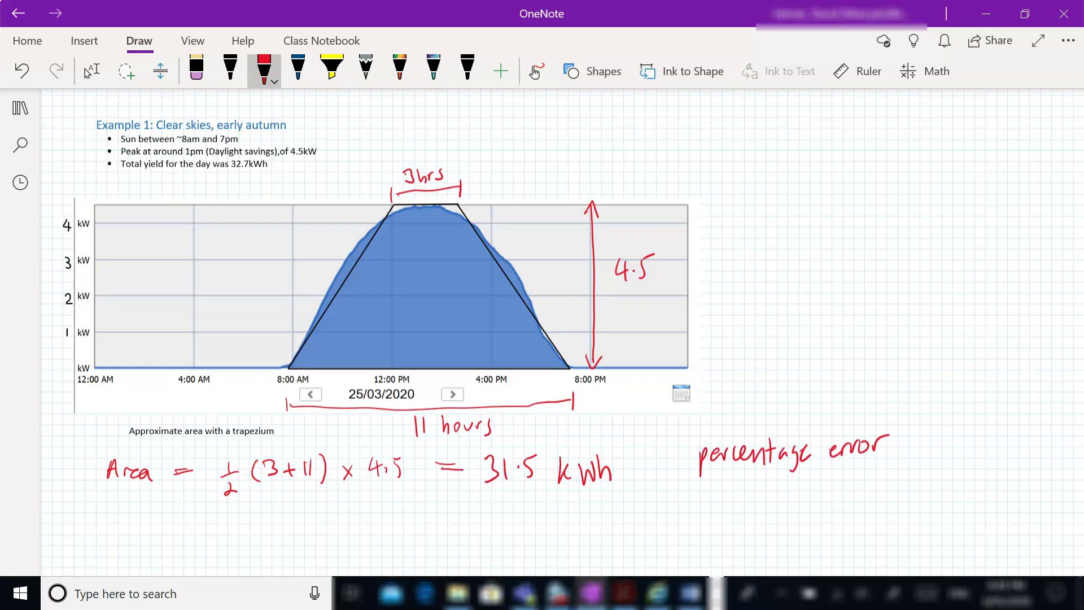
# Step: Write the numerator '= |31.5 − 32.7|' under the percentage error heading
pyautogui.moveTo(700, 492); pyautogui.dragTo(728, 490)
pyautogui.moveTo(699, 497); pyautogui.dragTo(826, 501)
pyautogui.click(818, 494)
pyautogui.click(853, 491)
pyautogui.moveTo(826, 486); pyautogui.dragTo(875, 499)
pyautogui.moveTo(884, 485); pyautogui.dragTo(931, 499)
pyautogui.click(901, 494)
# Step: Draw the fraction line and write the denominator 32.7 in red
pyautogui.moveTo(792, 512); pyautogui.dragTo(923, 502)
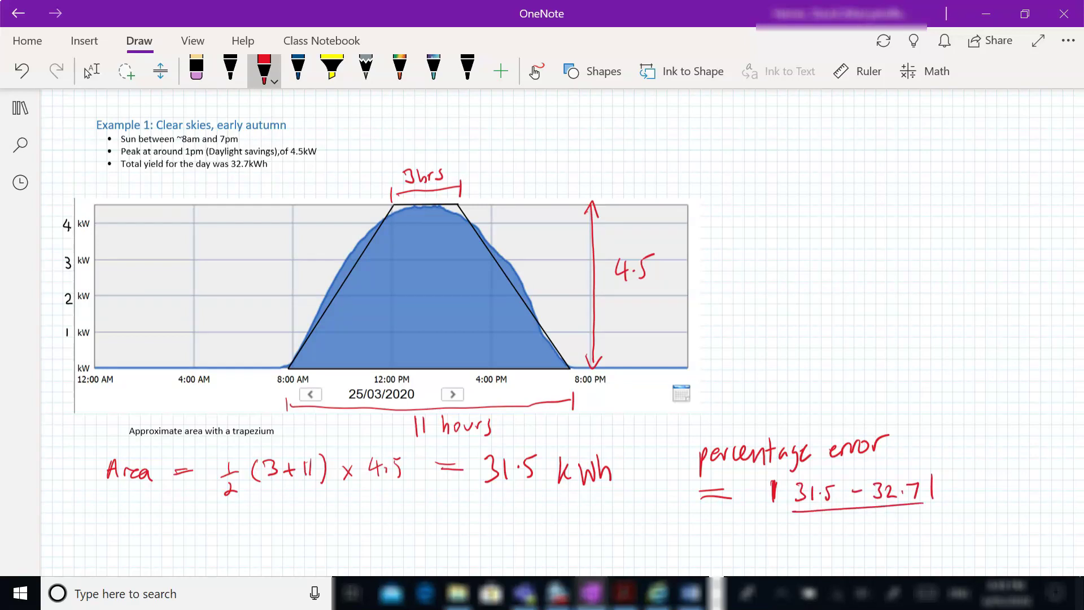
pyautogui.moveTo(834, 516)
pyautogui.mouseDown()
pyautogui.moveTo(843, 523)
pyautogui.moveTo(834, 530)
pyautogui.moveTo(870, 524)
pyautogui.mouseUp()
pyautogui.click(850, 523)
pyautogui.click(197, 69)
pyautogui.click(264, 69)
pyautogui.moveTo(835, 520); pyautogui.dragTo(846, 536)
pyautogui.moveTo(849, 522); pyautogui.dragTo(859, 536)
pyautogui.click(865, 531)
pyautogui.moveTo(872, 520); pyautogui.dragTo(885, 537)
# Step: Add '× 100%' after the fraction
pyautogui.moveTo(957, 494); pyautogui.dragTo(970, 504)
pyautogui.moveTo(970, 494)
pyautogui.mouseDown()
pyautogui.moveTo(958, 504)
pyautogui.moveTo(995, 500)
pyautogui.mouseUp()
pyautogui.moveTo(1007, 486); pyautogui.dragTo(1018, 489)
pyautogui.moveTo(1031, 484); pyautogui.dragTo(1035, 497)
pyautogui.moveTo(1043, 495); pyautogui.dragTo(1044, 497)
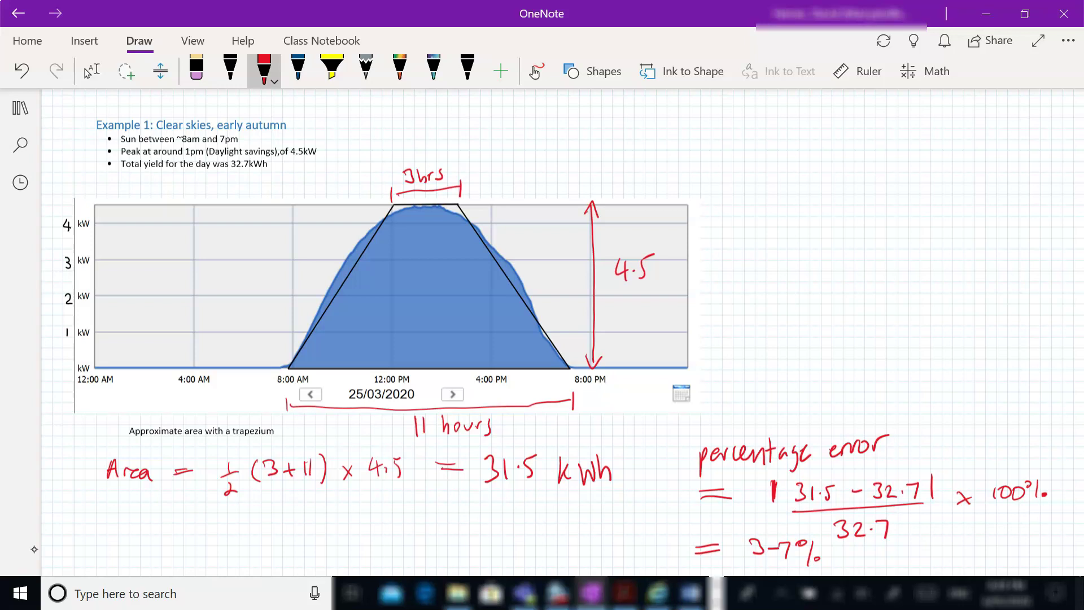
# Step: Scroll down to the Average Daily Yield notes and return to the Type/Select tool
pyautogui.scroll(-3, 562, 333)
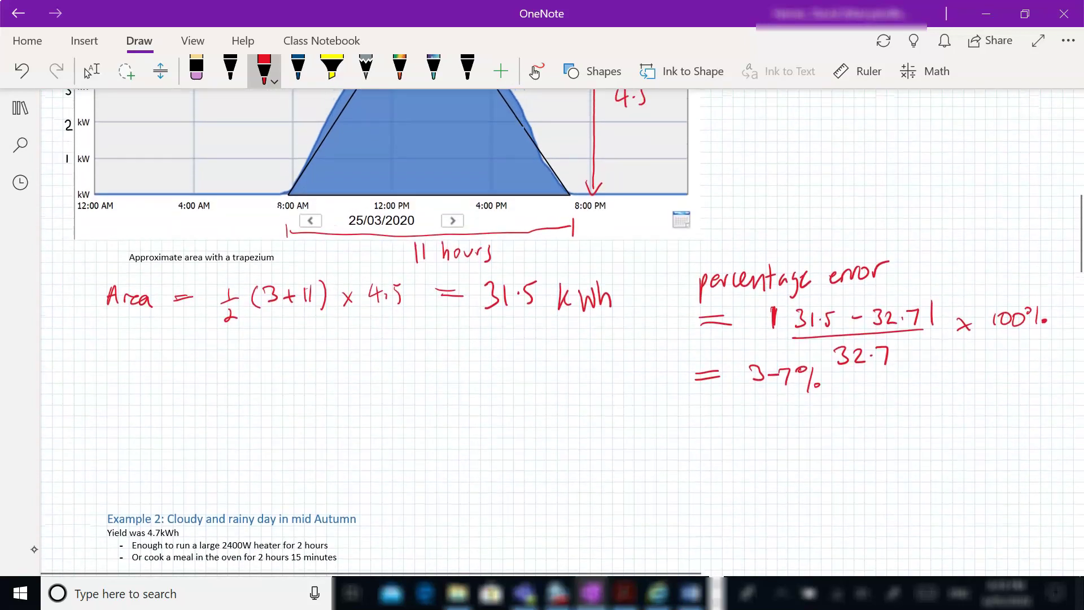
pyautogui.scroll(-6, 562, 333)
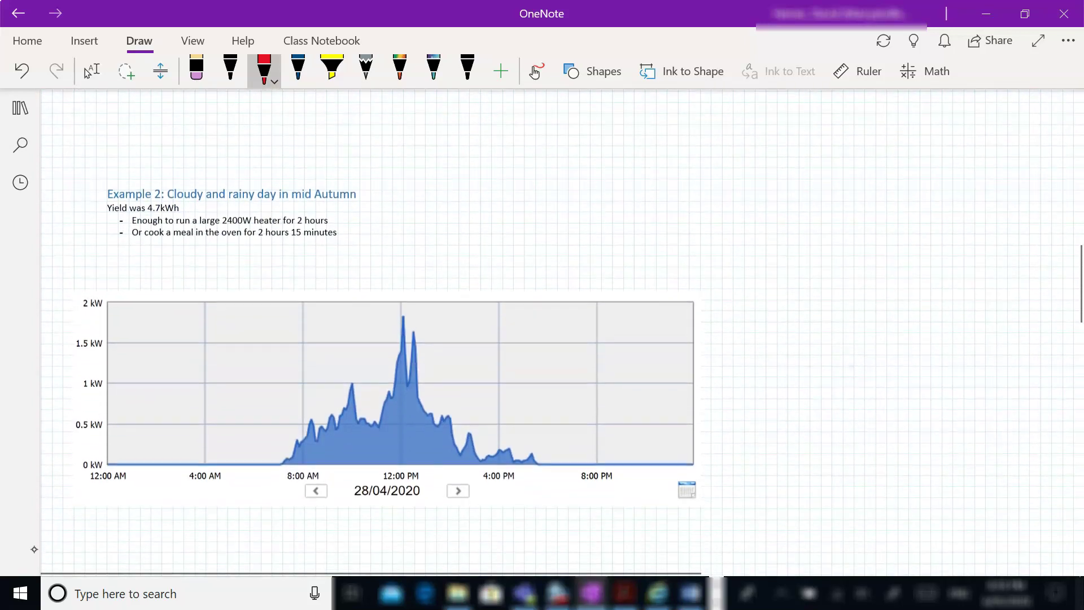
pyautogui.scroll(-3, 562, 333)
pyautogui.click(92, 71)
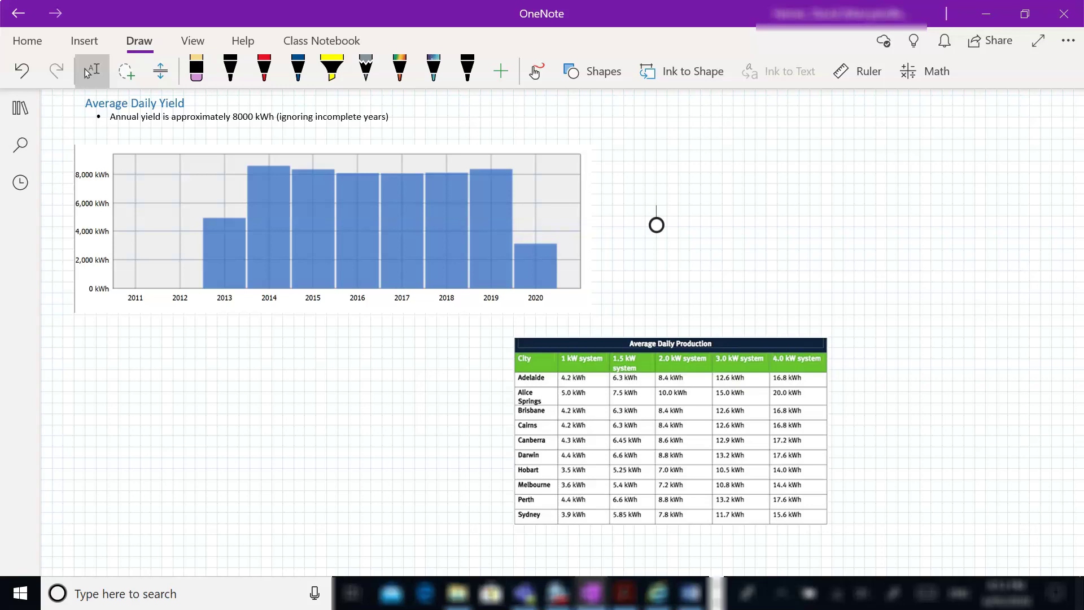
# Step: In black ink, write the heading 'Average Daily Yield' below the chart
pyautogui.click(230, 68)
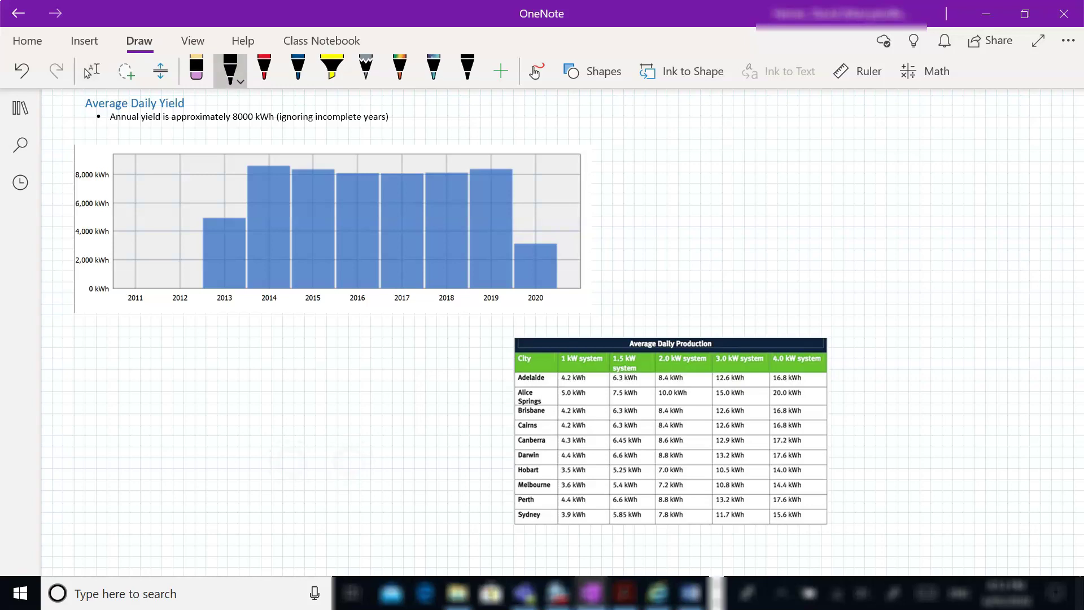
pyautogui.moveTo(77, 350); pyautogui.dragTo(91, 351)
pyautogui.moveTo(76, 341); pyautogui.dragTo(161, 337)
pyautogui.moveTo(183, 330); pyautogui.dragTo(192, 344)
pyautogui.moveTo(194, 342); pyautogui.dragTo(230, 361)
pyautogui.moveTo(257, 325)
pyautogui.mouseDown()
pyautogui.moveTo(265, 345)
pyautogui.moveTo(290, 343)
pyautogui.mouseUp()
pyautogui.moveTo(303, 336); pyautogui.dragTo(309, 342)
# Step: Write '= 8000/365 = 21.9 kWh' under the heading
pyautogui.moveTo(100, 386); pyautogui.dragTo(176, 377)
pyautogui.moveTo(195, 378)
pyautogui.mouseDown()
pyautogui.moveTo(189, 390)
pyautogui.moveTo(195, 378)
pyautogui.mouseUp()
pyautogui.moveTo(209, 375); pyautogui.dragTo(223, 374)
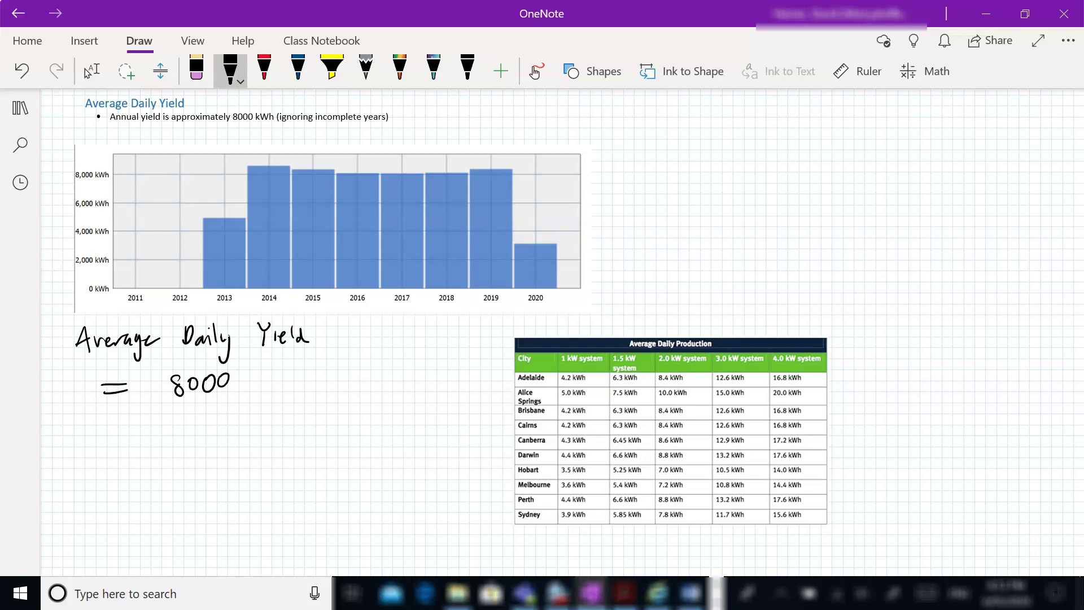
pyautogui.moveTo(174, 405)
pyautogui.mouseDown()
pyautogui.moveTo(234, 394)
pyautogui.moveTo(190, 428)
pyautogui.moveTo(222, 425)
pyautogui.mouseUp()
pyautogui.moveTo(225, 406); pyautogui.dragTo(236, 403)
pyautogui.moveTo(267, 389); pyautogui.dragTo(284, 386)
pyautogui.moveTo(268, 395); pyautogui.dragTo(385, 396)
pyautogui.moveTo(396, 380); pyautogui.dragTo(397, 396)
pyautogui.moveTo(401, 382); pyautogui.dragTo(418, 382)
pyautogui.moveTo(423, 374); pyautogui.dragTo(433, 395)
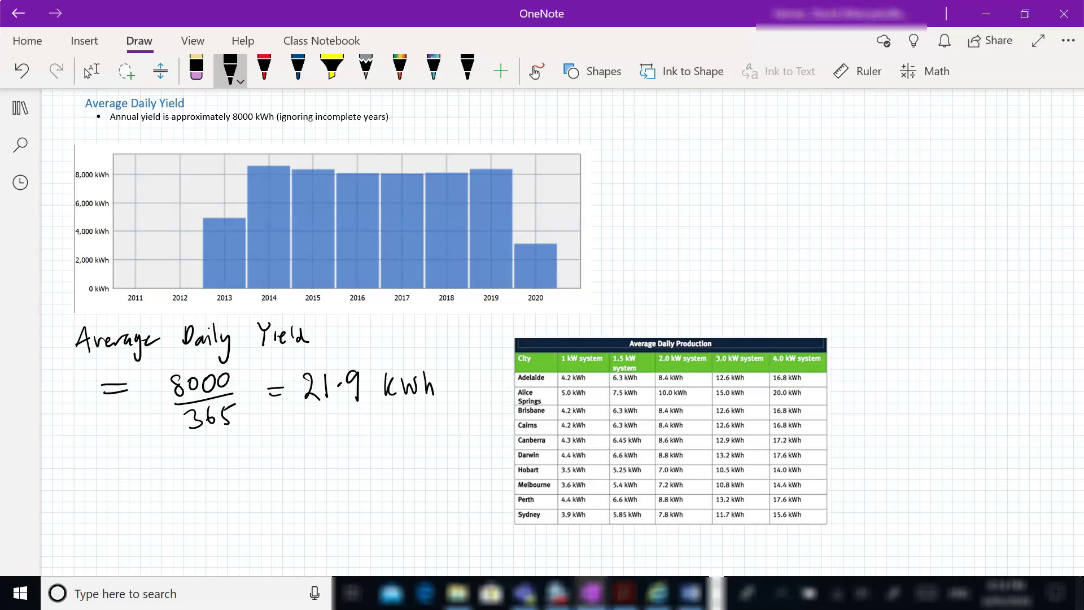
# Step: Write '21.9 ÷ 5 = 4.38 kWh' on the next line
pyautogui.moveTo(100, 464); pyautogui.dragTo(125, 483)
pyautogui.moveTo(135, 460)
pyautogui.mouseDown()
pyautogui.moveTo(136, 484)
pyautogui.moveTo(218, 465)
pyautogui.moveTo(231, 479)
pyautogui.mouseUp()
pyautogui.click(145, 472)
pyautogui.moveTo(232, 457); pyautogui.dragTo(291, 466)
pyautogui.moveTo(269, 480); pyautogui.dragTo(297, 477)
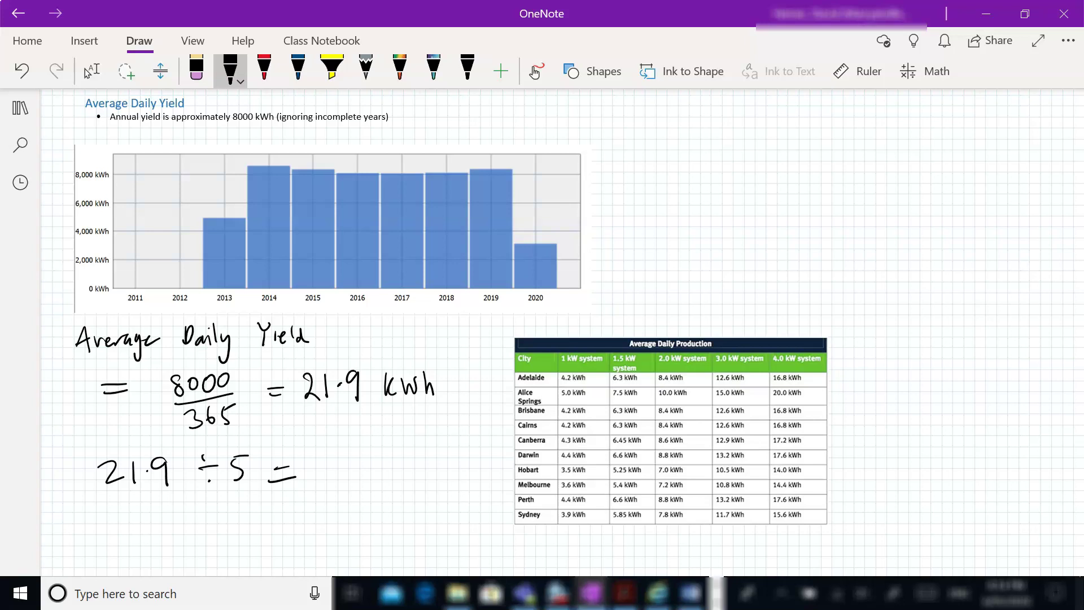
pyautogui.moveTo(316, 455); pyautogui.dragTo(326, 473)
pyautogui.moveTo(321, 456)
pyautogui.mouseDown()
pyautogui.moveTo(316, 478)
pyautogui.moveTo(347, 463)
pyautogui.moveTo(348, 478)
pyautogui.moveTo(367, 461)
pyautogui.moveTo(404, 478)
pyautogui.moveTo(428, 462)
pyautogui.mouseUp()
pyautogui.moveTo(436, 452)
pyautogui.mouseDown()
pyautogui.moveTo(435, 475)
pyautogui.moveTo(445, 477)
pyautogui.mouseUp()
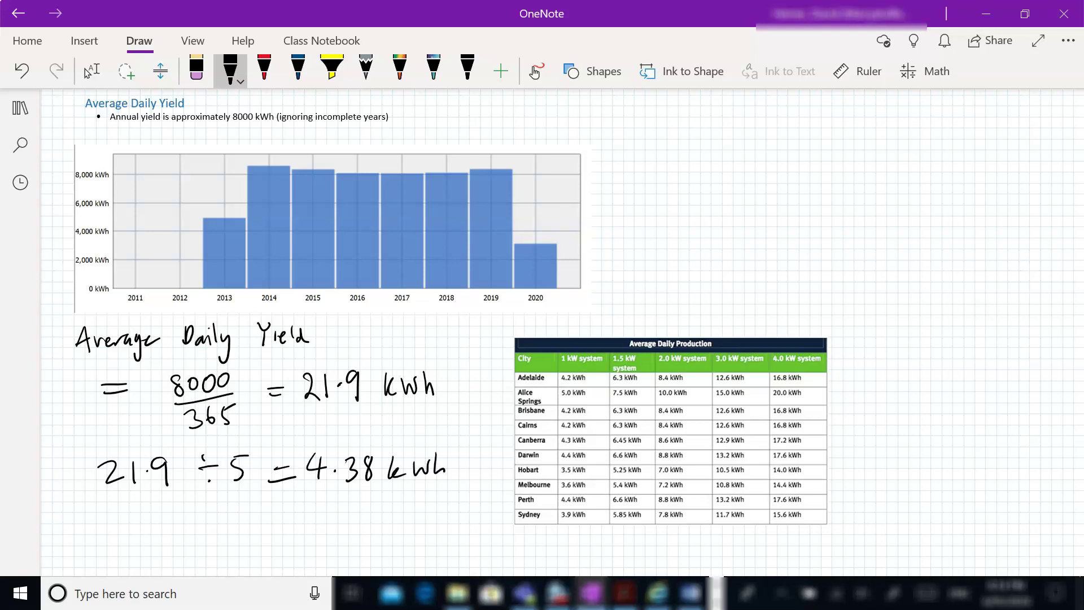
# Step: Circle Adelaide's 4.2 kWh 1 kW figure in red ink
pyautogui.click(265, 68)
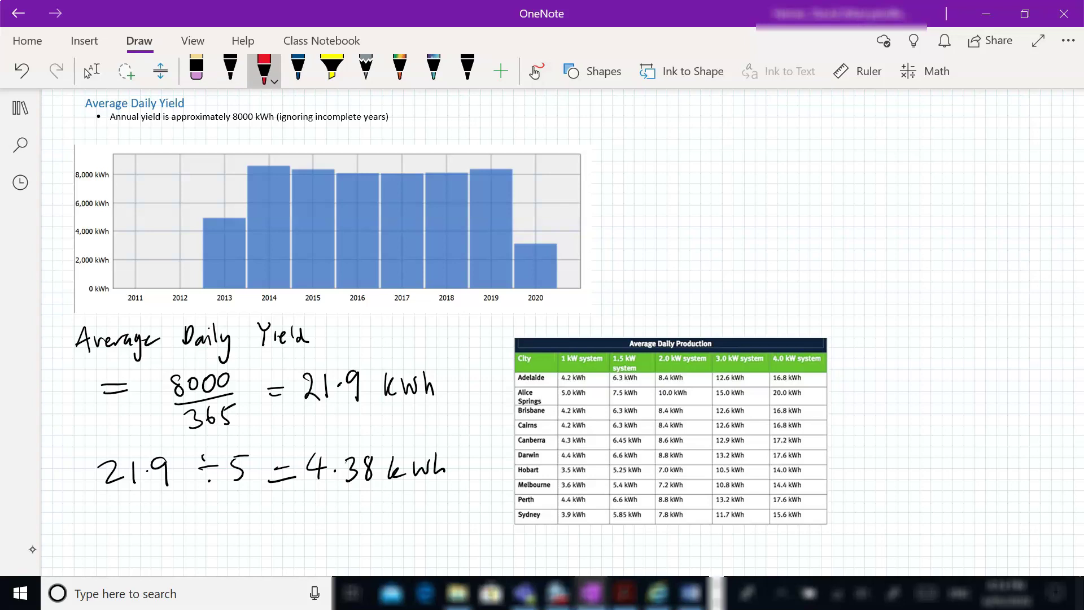
pyautogui.moveTo(586, 363)
pyautogui.mouseDown()
pyautogui.moveTo(595, 384)
pyautogui.moveTo(599, 360)
pyautogui.mouseUp()
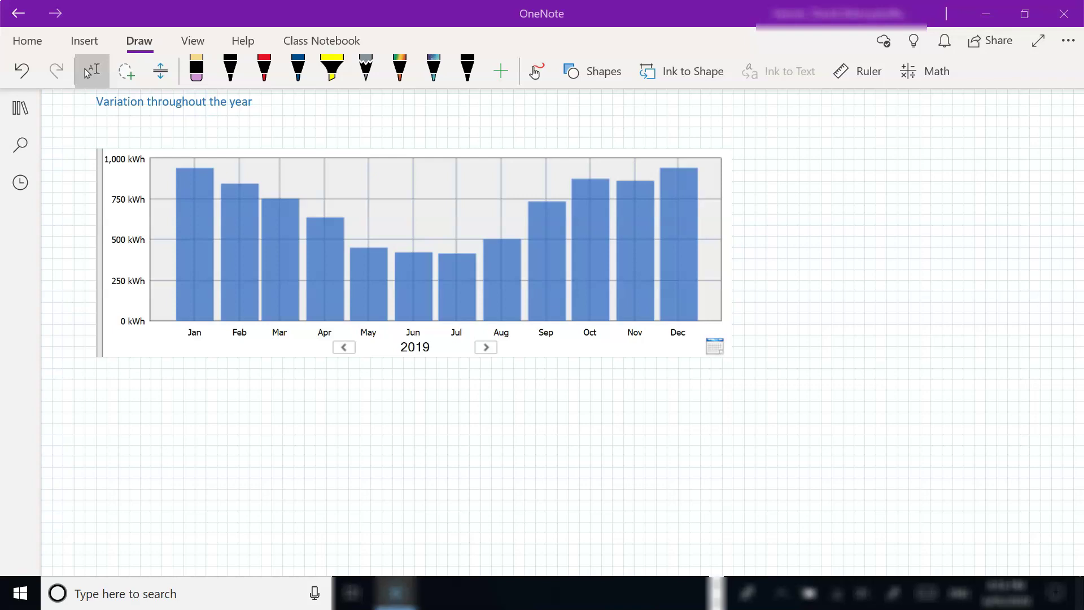
# Step: Mark the Jan and Dec bar tops in red, then draw a green curve from Jan down to Jun
pyautogui.click(264, 68)
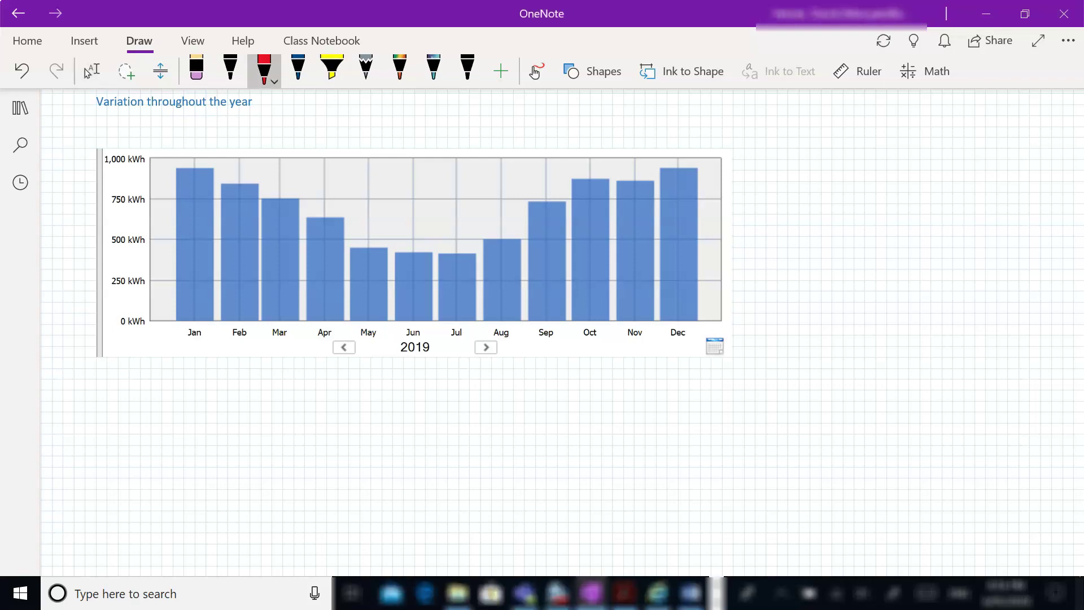
pyautogui.moveTo(177, 169); pyautogui.dragTo(207, 169)
pyautogui.moveTo(661, 169); pyautogui.dragTo(690, 168)
pyautogui.click(298, 68)
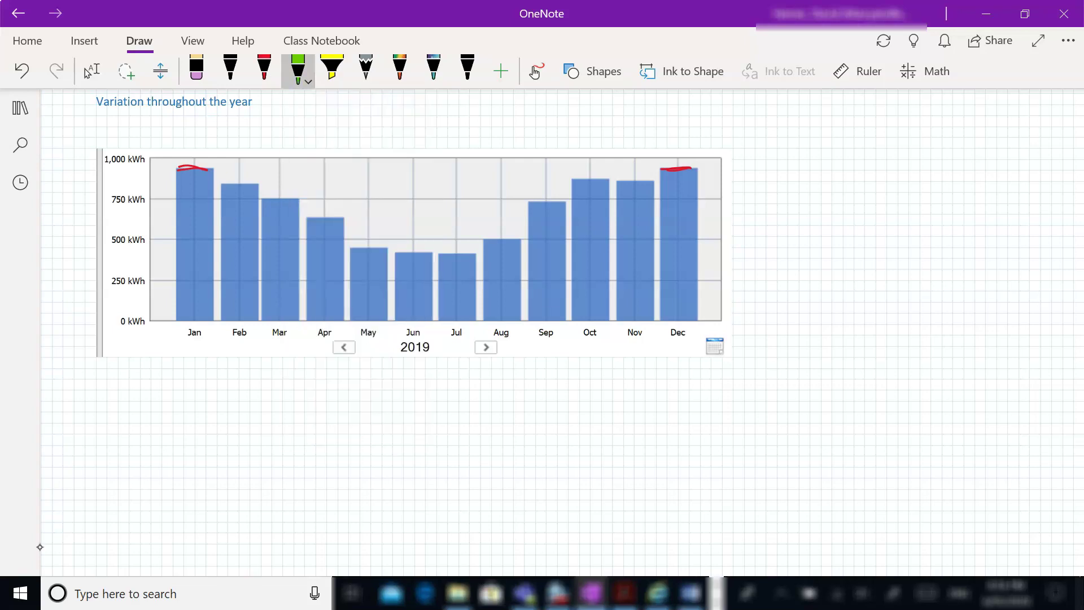
pyautogui.moveTo(203, 167)
pyautogui.mouseDown()
pyautogui.moveTo(371, 236)
pyautogui.moveTo(435, 249)
pyautogui.mouseUp()
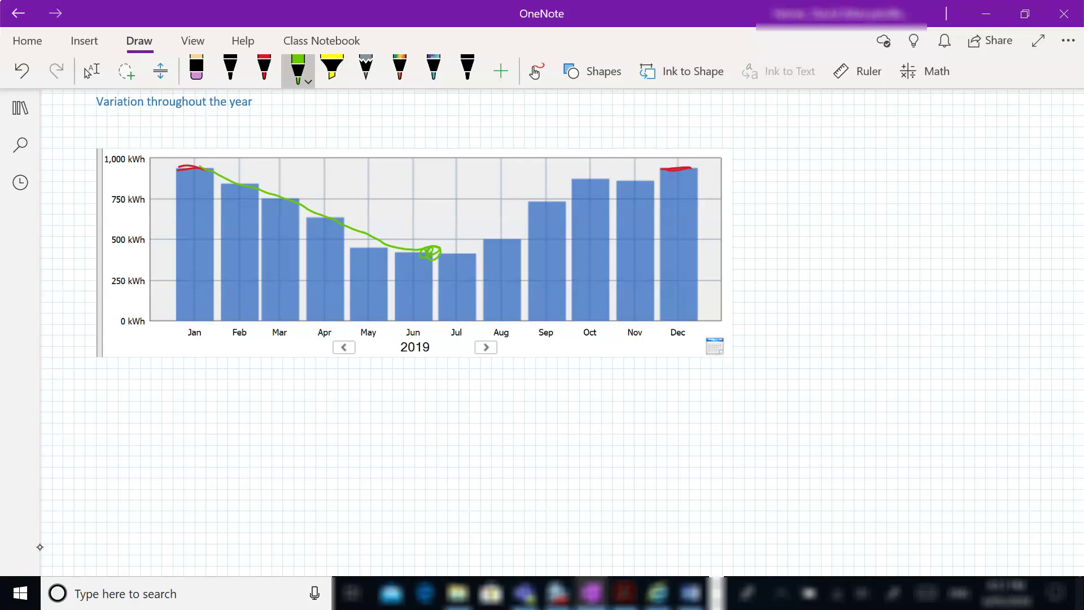
# Step: Extend the green curve up to Dec and circle the Mar–Apr and Sep–Nov bars in red
pyautogui.moveTo(435, 252)
pyautogui.mouseDown()
pyautogui.moveTo(535, 222)
pyautogui.moveTo(671, 154)
pyautogui.mouseUp()
pyautogui.click(263, 68)
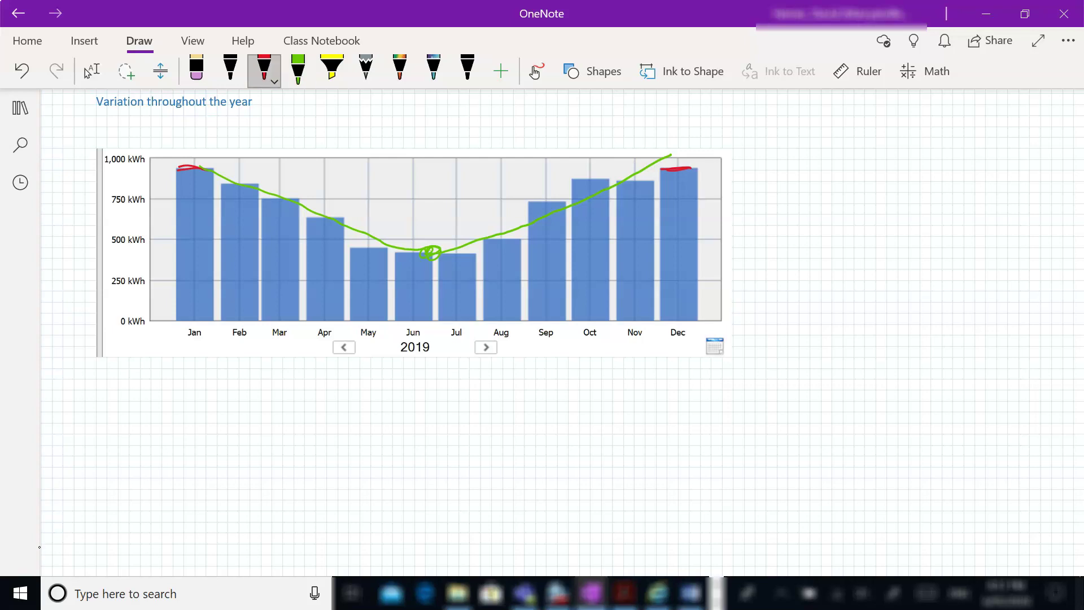
pyautogui.moveTo(337, 199); pyautogui.dragTo(280, 194)
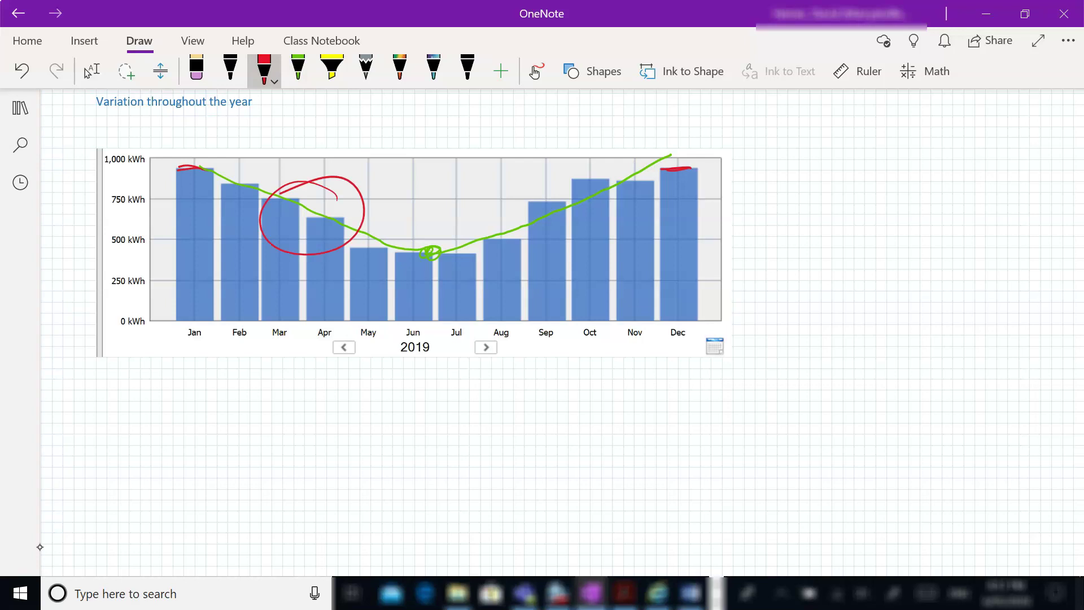
pyautogui.moveTo(587, 163)
pyautogui.mouseDown()
pyautogui.moveTo(668, 175)
pyautogui.moveTo(643, 176)
pyautogui.mouseUp()
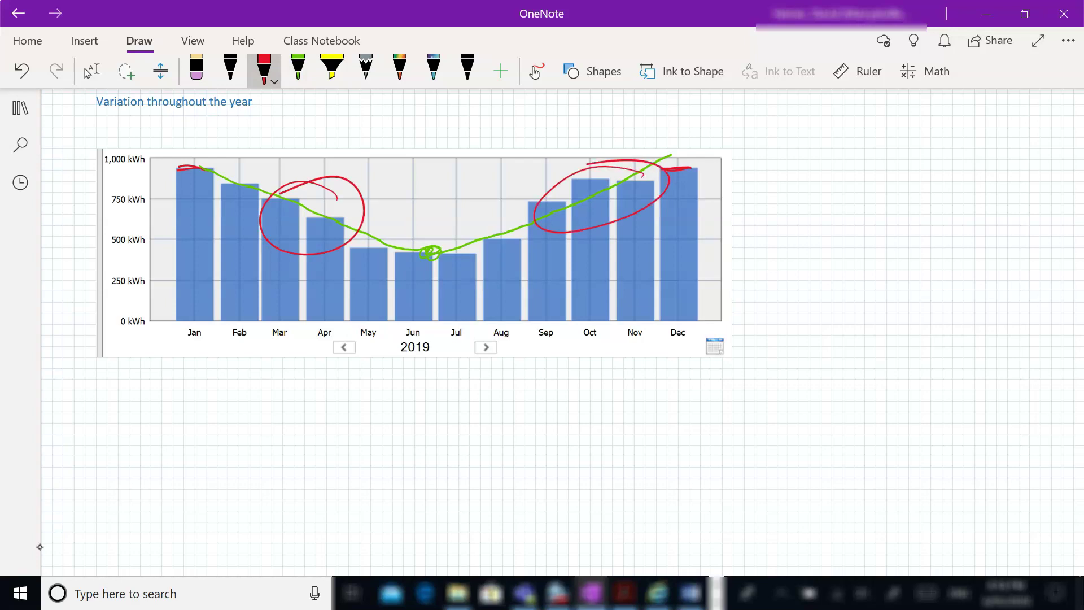